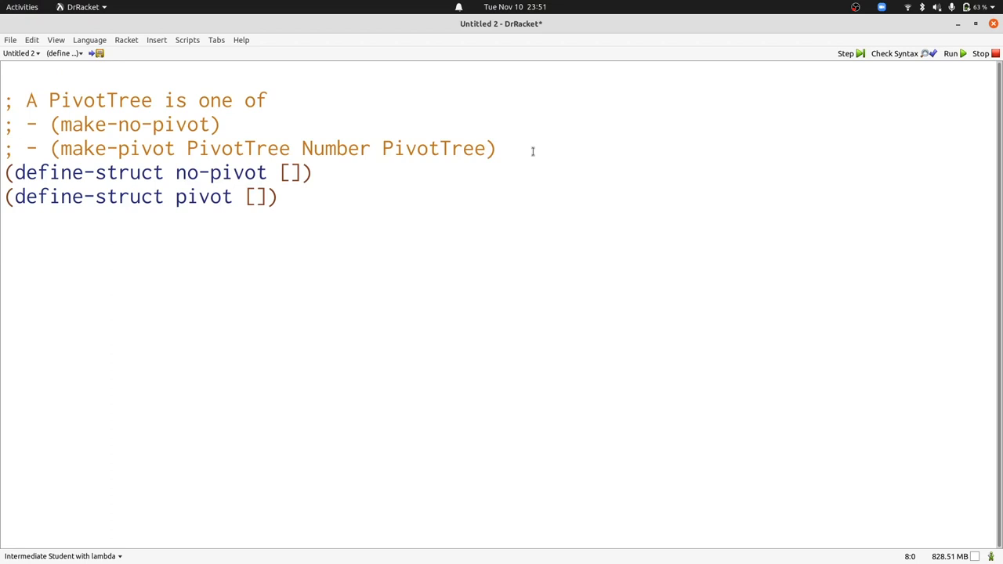
# Paste flatten's signature, purpose and stub, then paste the two check-expect tests below it.
pyautogui.write('; flatten : PivotTree -> [Listof Number] ; read off a sorted list from the tree (define (flatten pt) ...)')
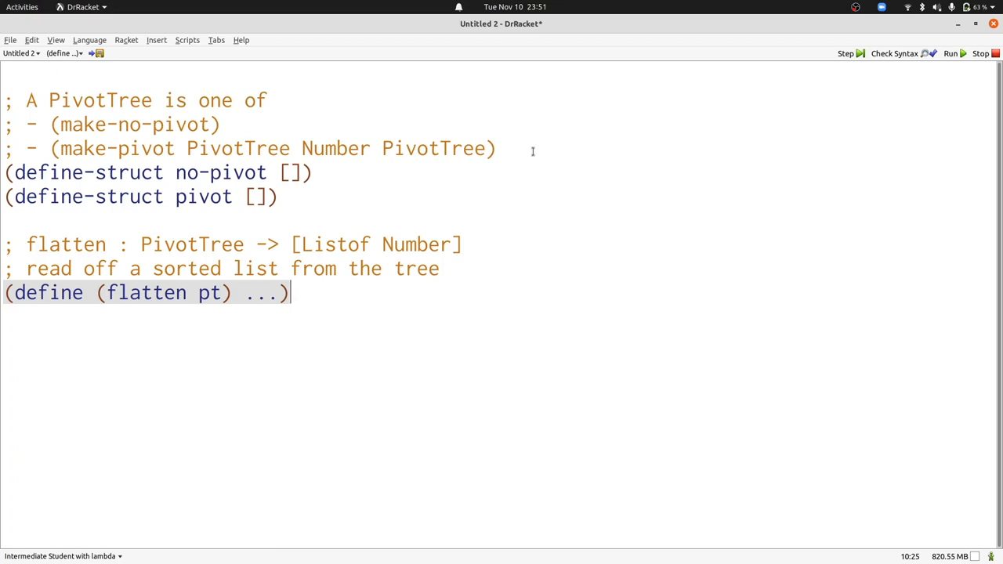
pyautogui.press('Return')
pyautogui.write('(check-expect (flatten (make-no-pivot)) empty) (check-expect (flatten (make-pivot (make-no-pivot) 5 (make-pivot (make-no-pivot)                                                                  8                                                                  (make-no-pivot))))               (list 5 8))')
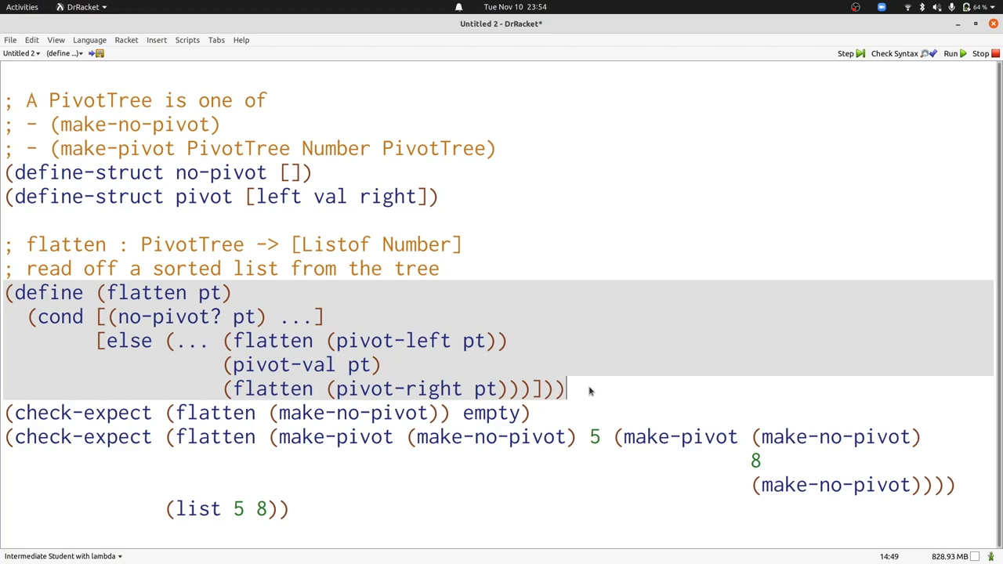
# Replace the placeholder in the (no-pivot? pt) clause with empty.
pyautogui.doubleClick(307, 318)
pyautogui.write('em')
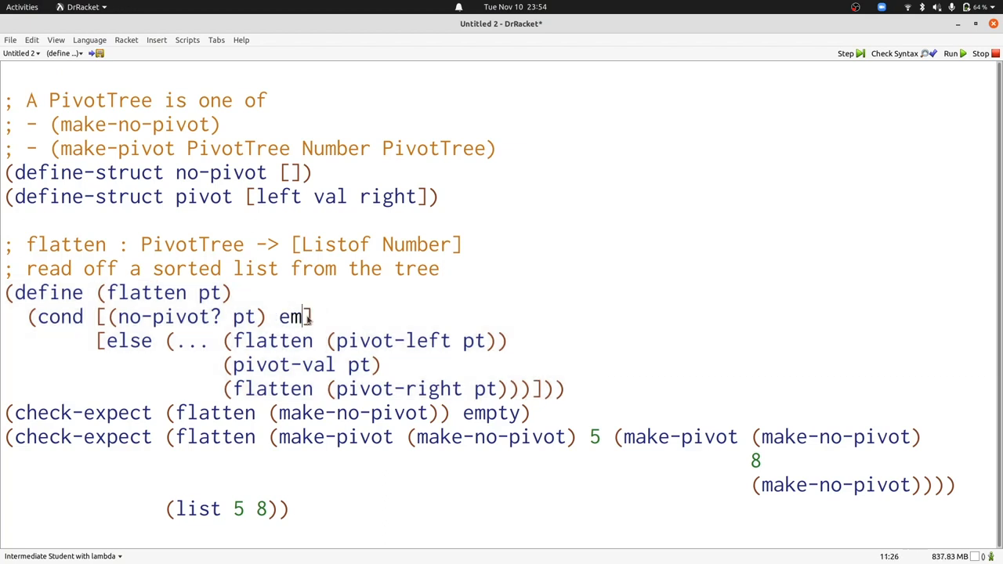
pyautogui.write('pty')
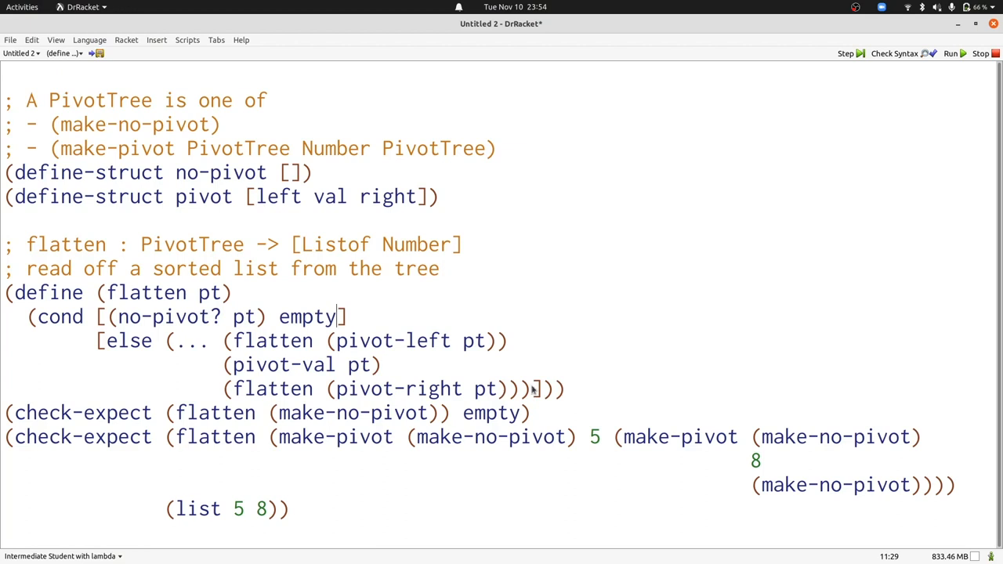
# Select (pivot-val pt) in the else branch to wrap it as (list (pivot-val pt)).
pyautogui.click(421, 376)
pyautogui.hotkey('ctrl', 'shift', 'Left')
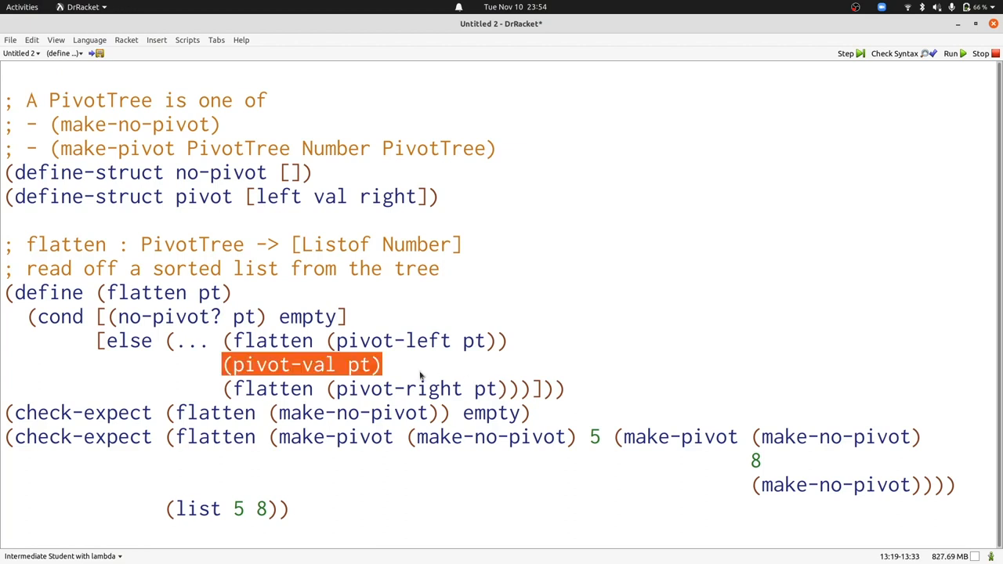
pyautogui.write('(list')
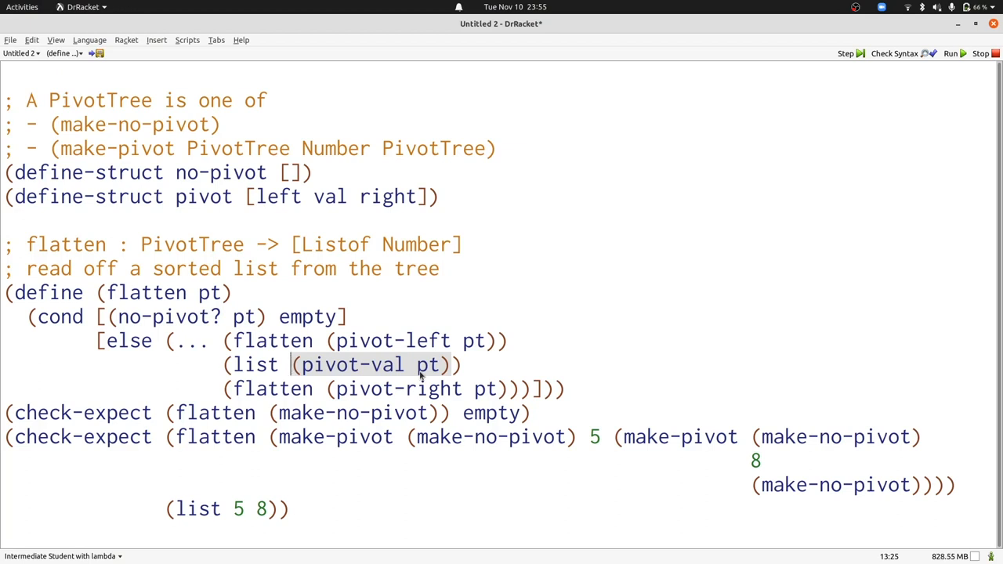
# Fill the remaining else-branch placeholder and run the program, confirming both tests pass.
pyautogui.doubleClick(186, 342)
pyautogui.press('F5')
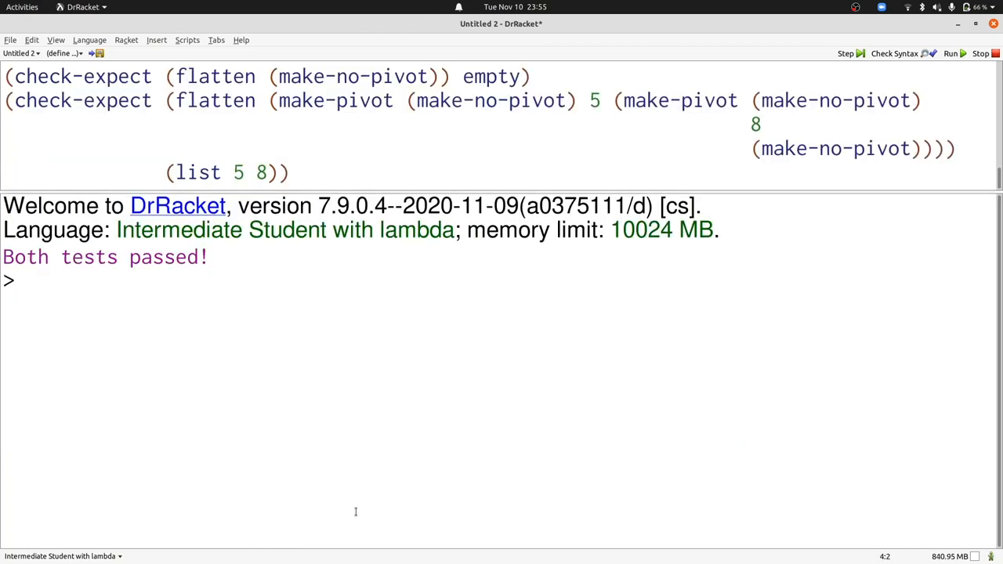